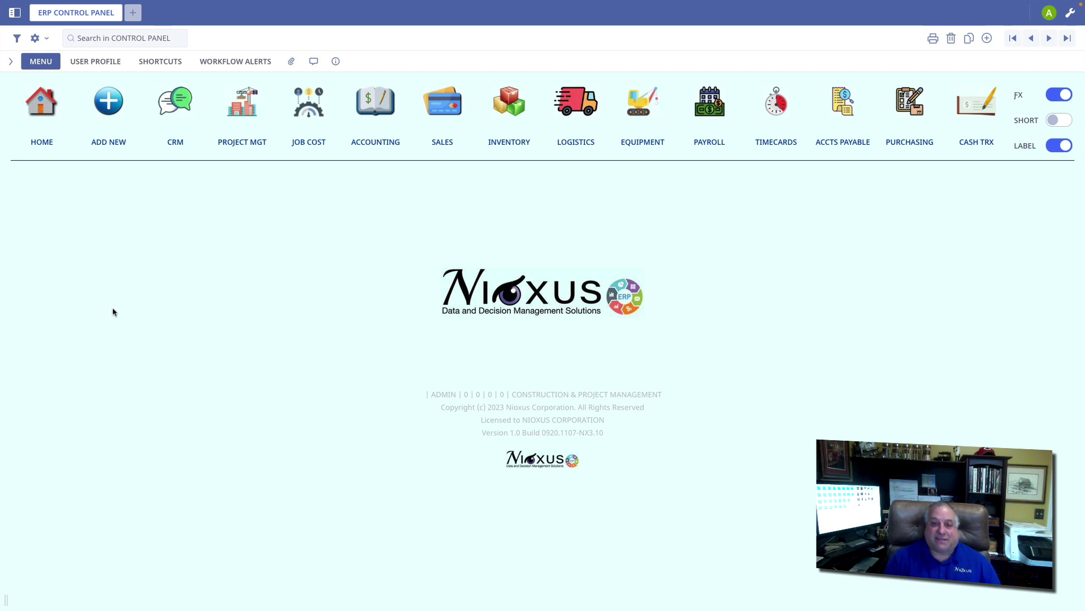
# Skip scheduling a new activity and open the 12/15/2023 TransCo meeting from the CRM activity ledger.
pyautogui.click(172, 100)
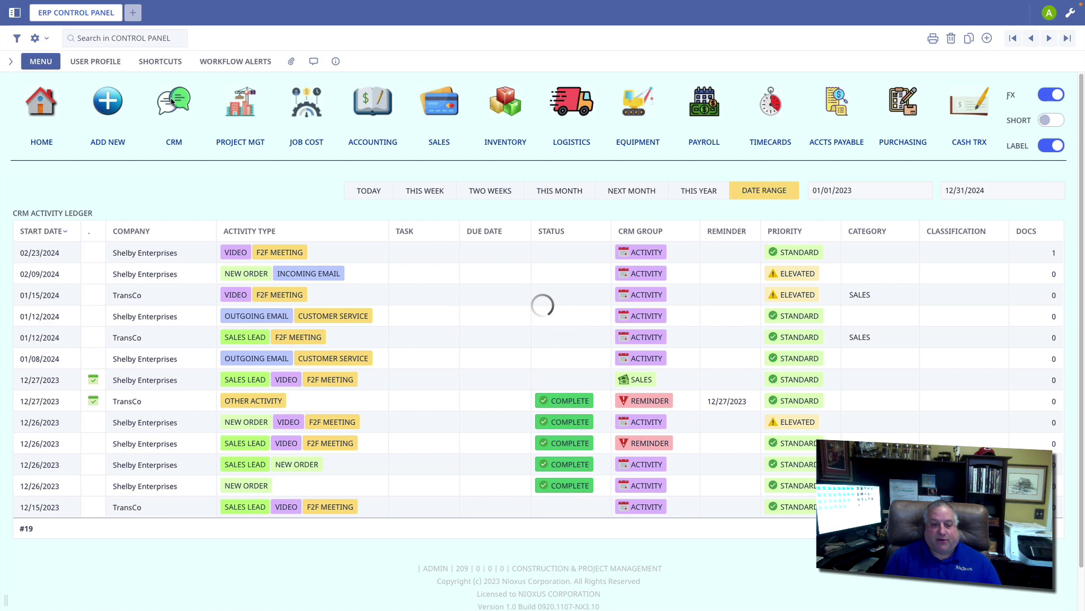
pyautogui.click(632, 138)
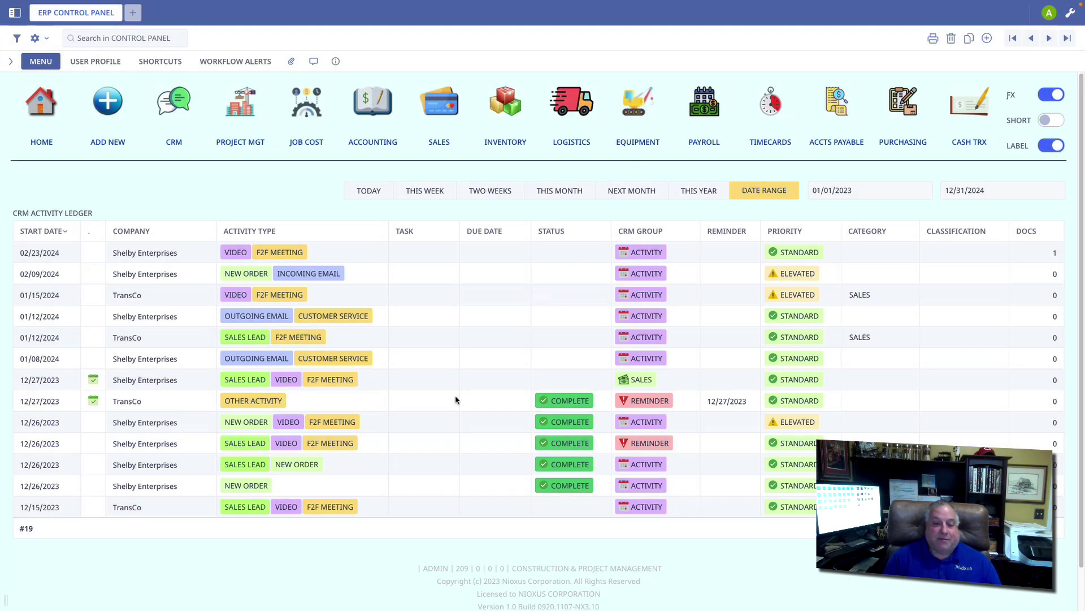
pyautogui.click(367, 506)
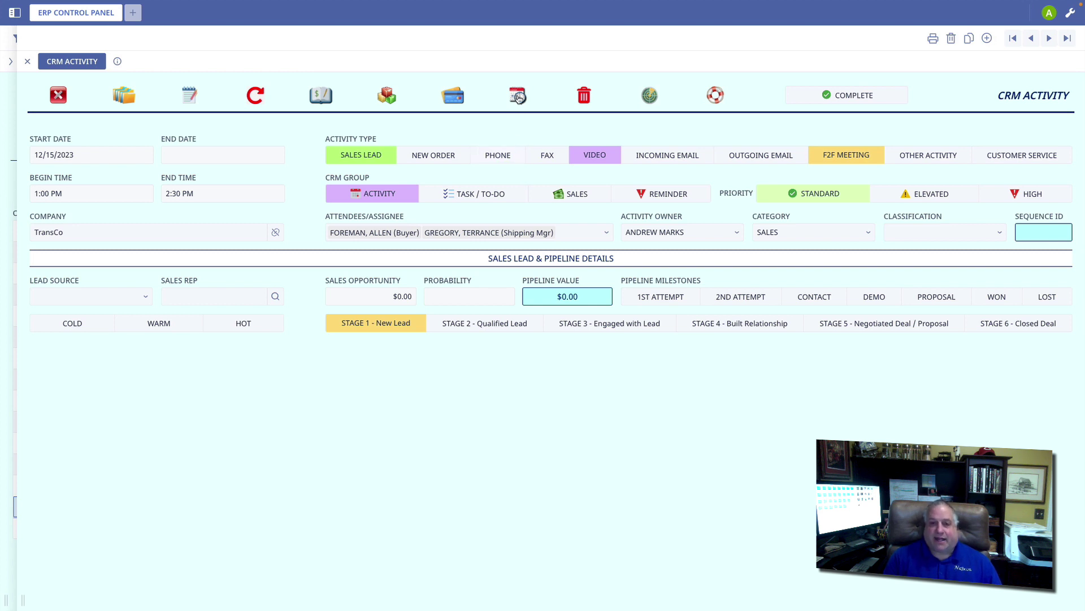
# Add a follow-up to the meeting, try the two-week and one-month timings, and settle on 3 Days (12/18/2023).
pyautogui.click(519, 97)
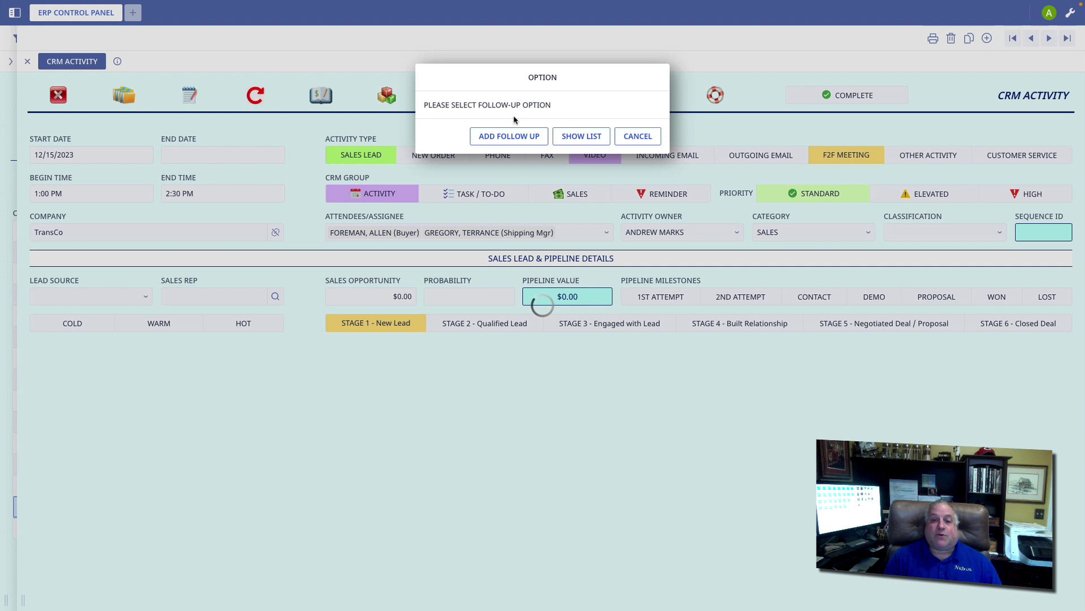
pyautogui.click(510, 136)
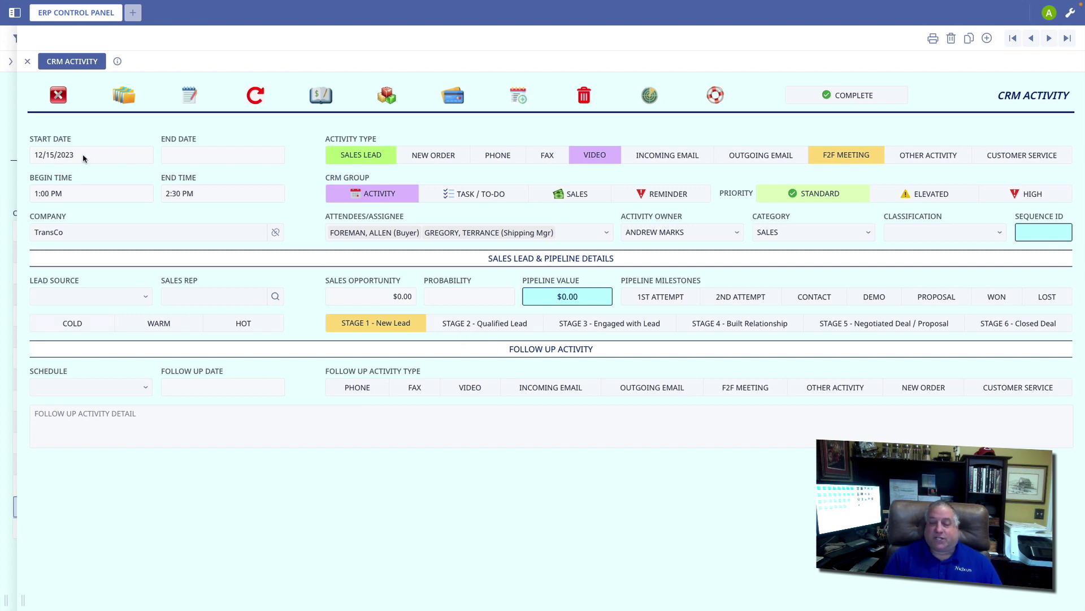
pyautogui.click(56, 389)
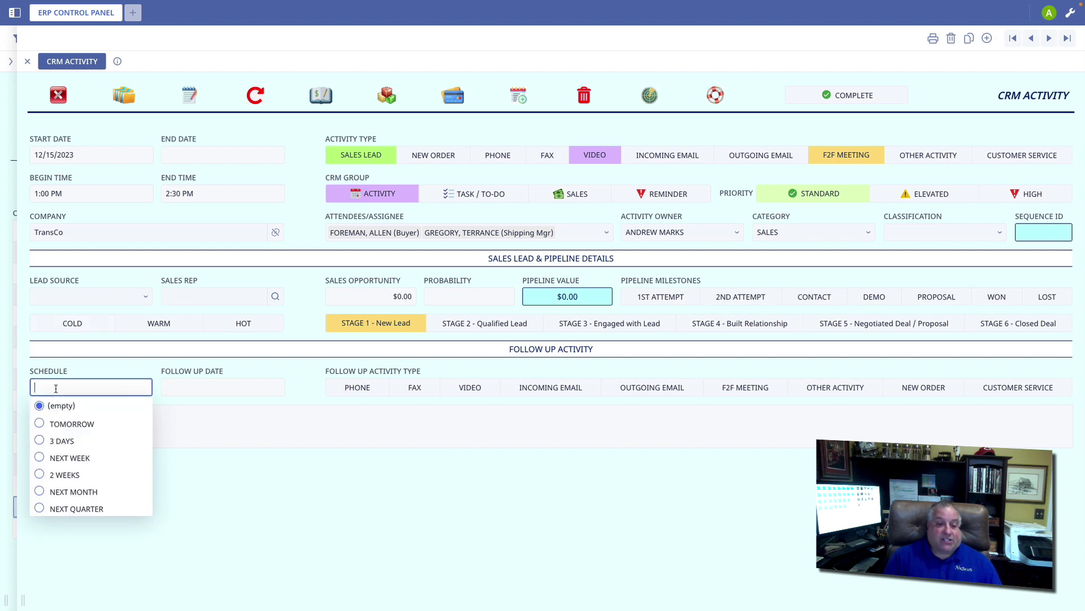
pyautogui.click(56, 442)
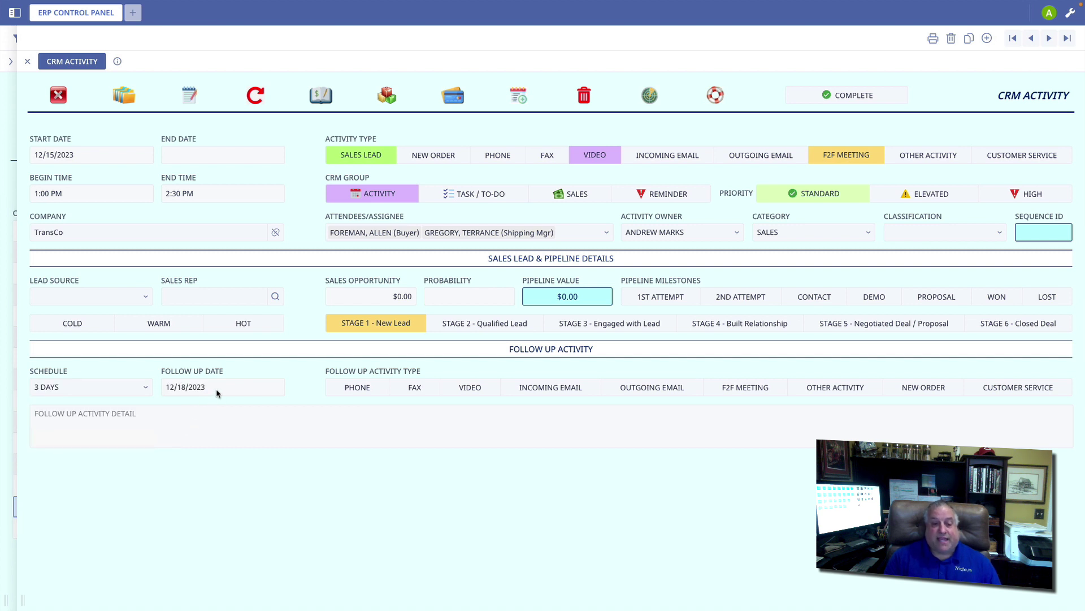
pyautogui.click(75, 391)
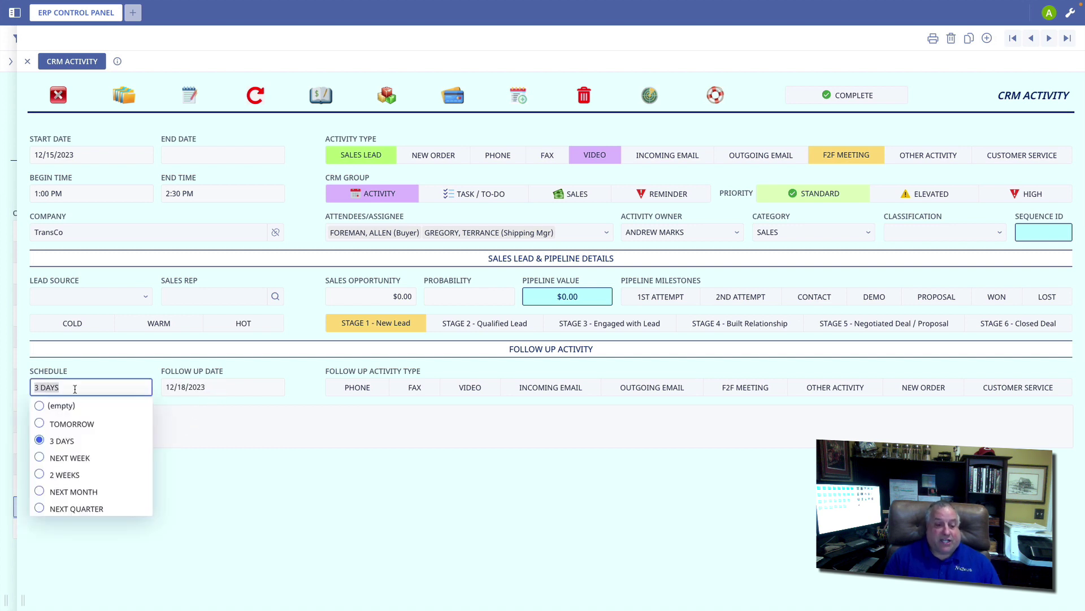
pyautogui.click(66, 477)
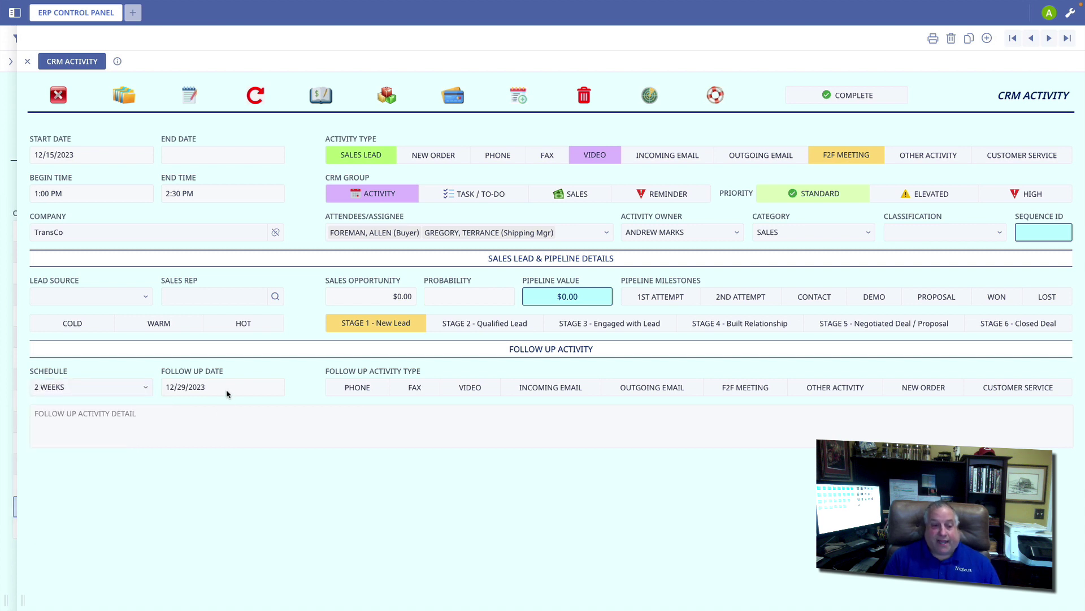
pyautogui.click(91, 391)
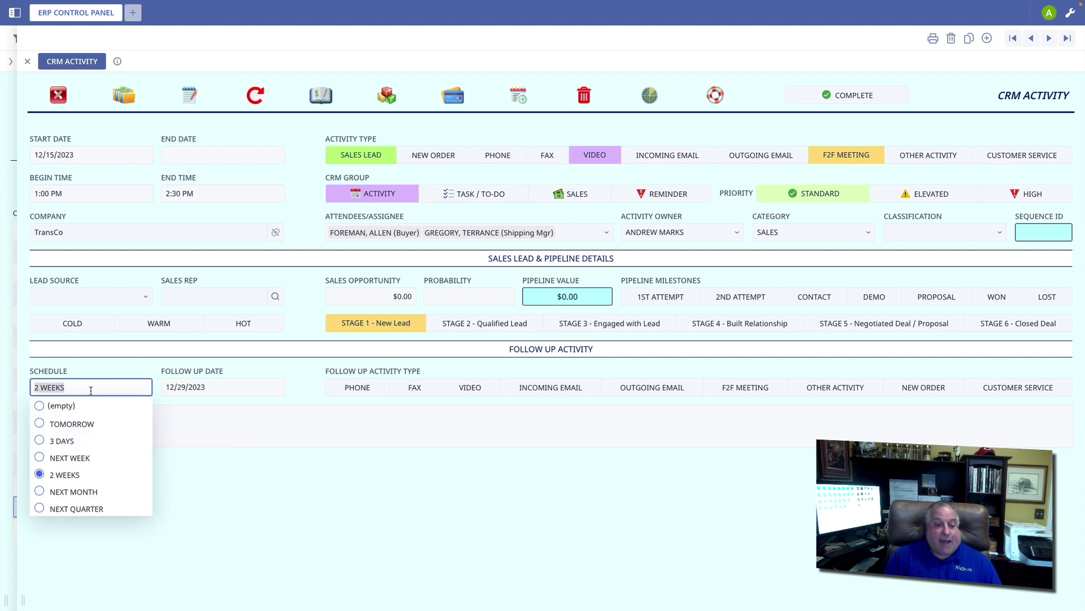
pyautogui.click(88, 493)
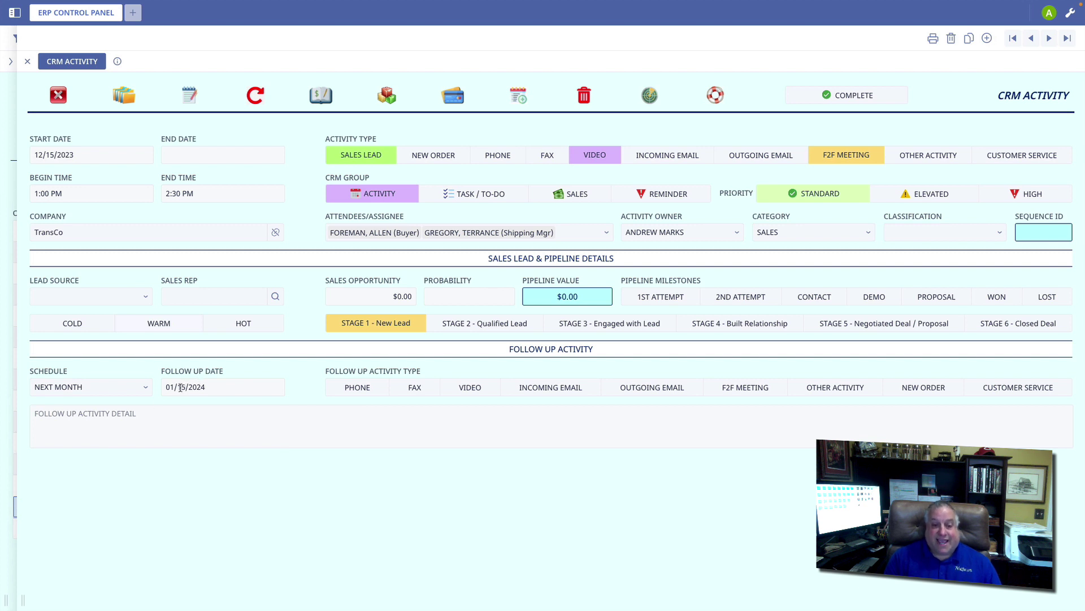
pyautogui.click(73, 387)
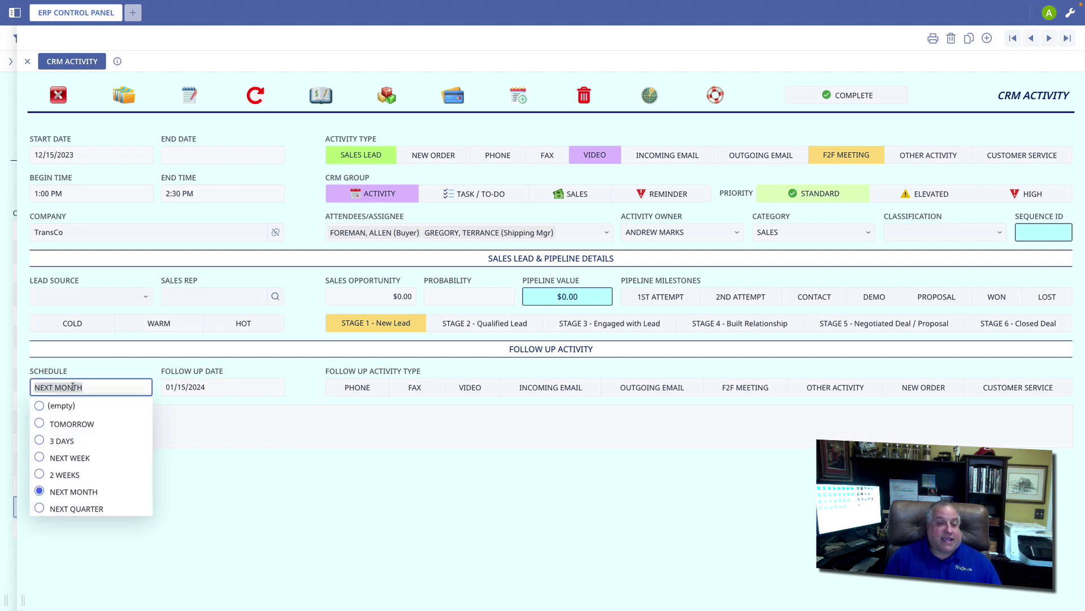
pyautogui.click(74, 440)
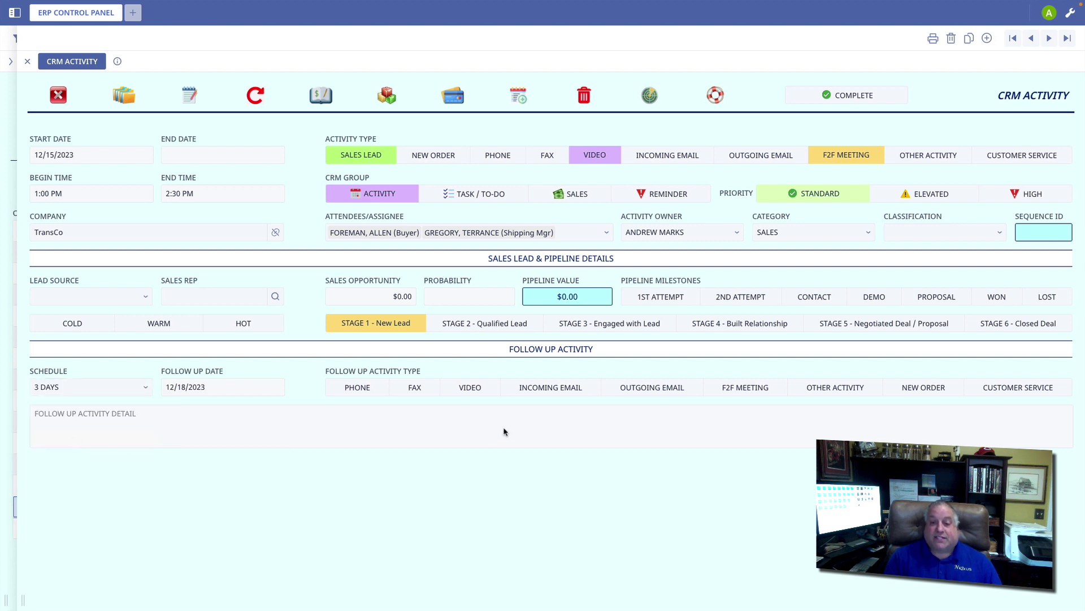
# Make it an Outgoing Email about sending the TransCo contact the new-order proposal, and confirm it onto the schedule.
pyautogui.click(635, 387)
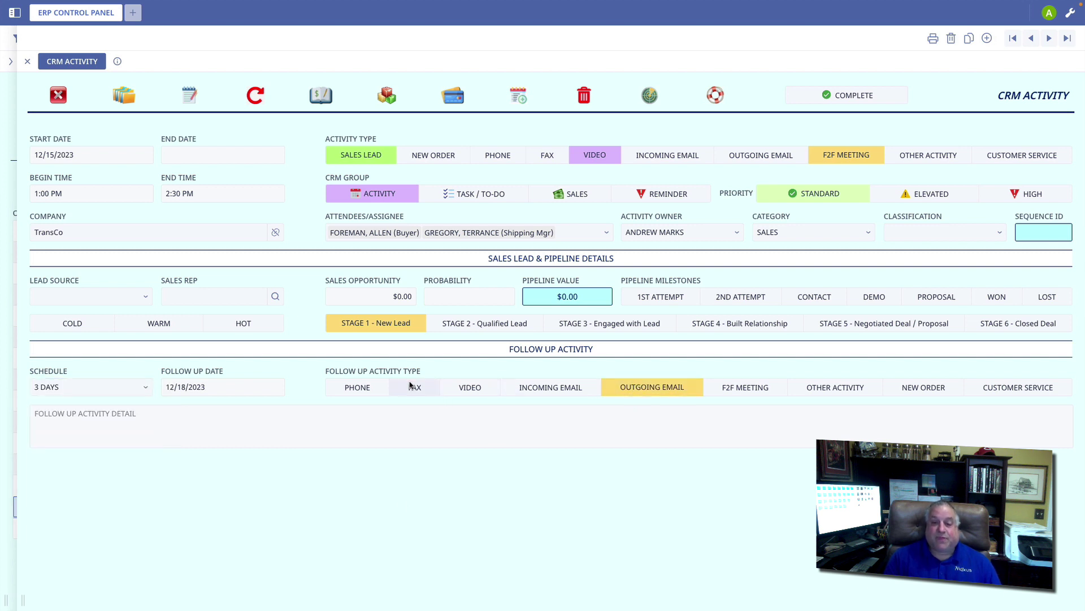
pyautogui.write('SEND PROPOSAL TO ALLEN FOREMAN AT TRANSCO REGARDING NEW ORDER.')
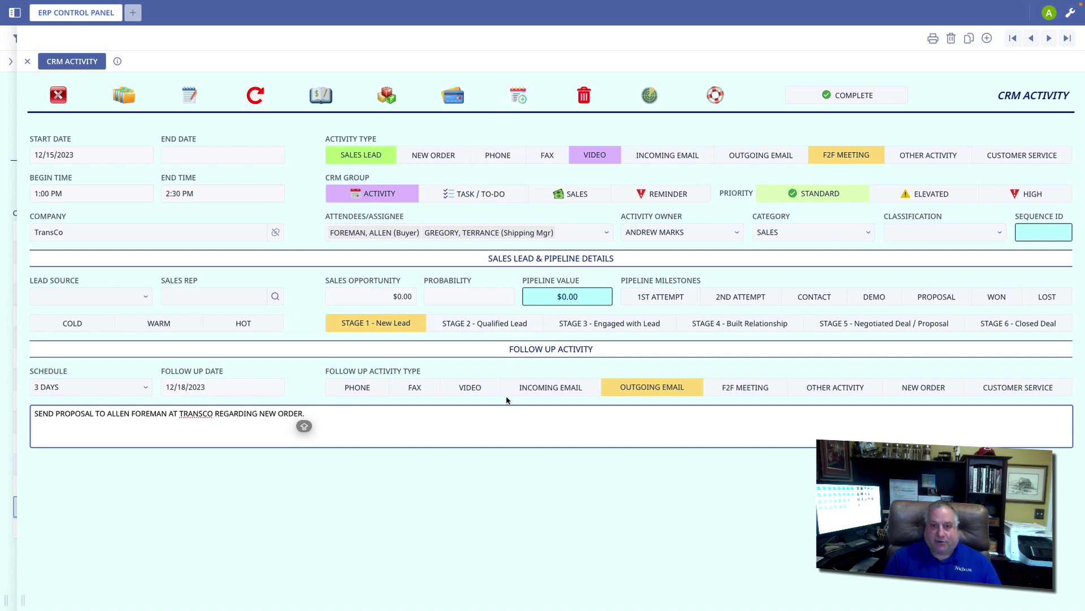
pyautogui.click(516, 99)
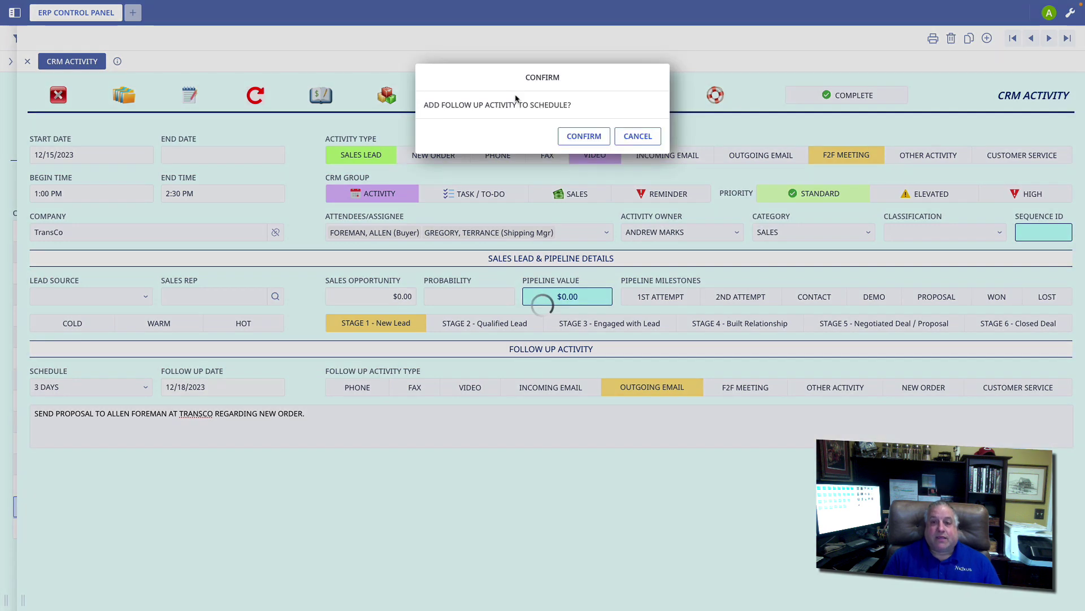
pyautogui.click(577, 138)
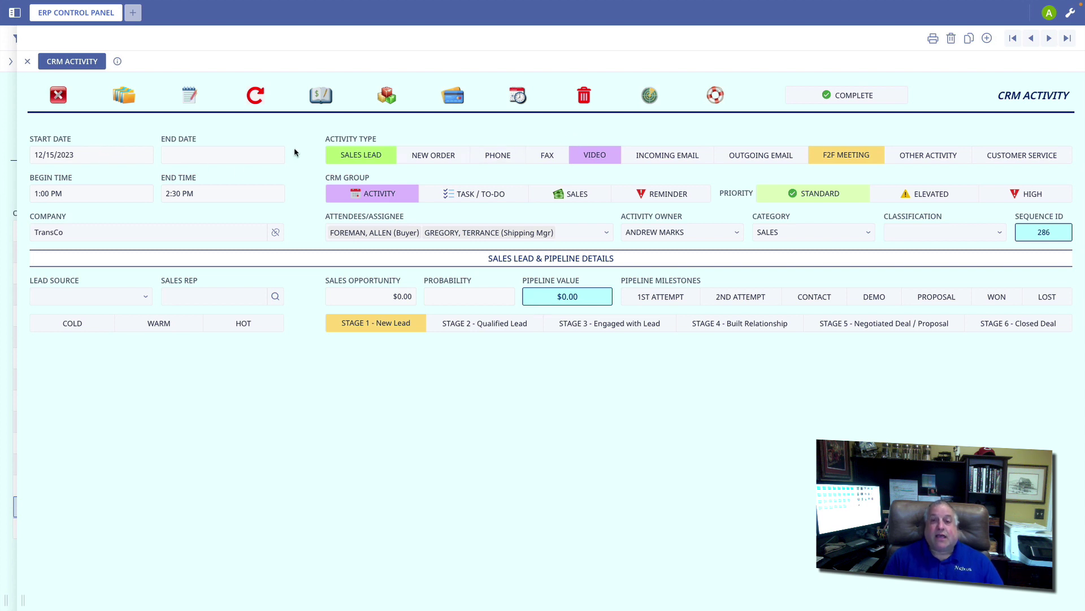
# List the meeting's activity chain and open the 12/18/2023 outgoing email follow-up.
pyautogui.click(516, 99)
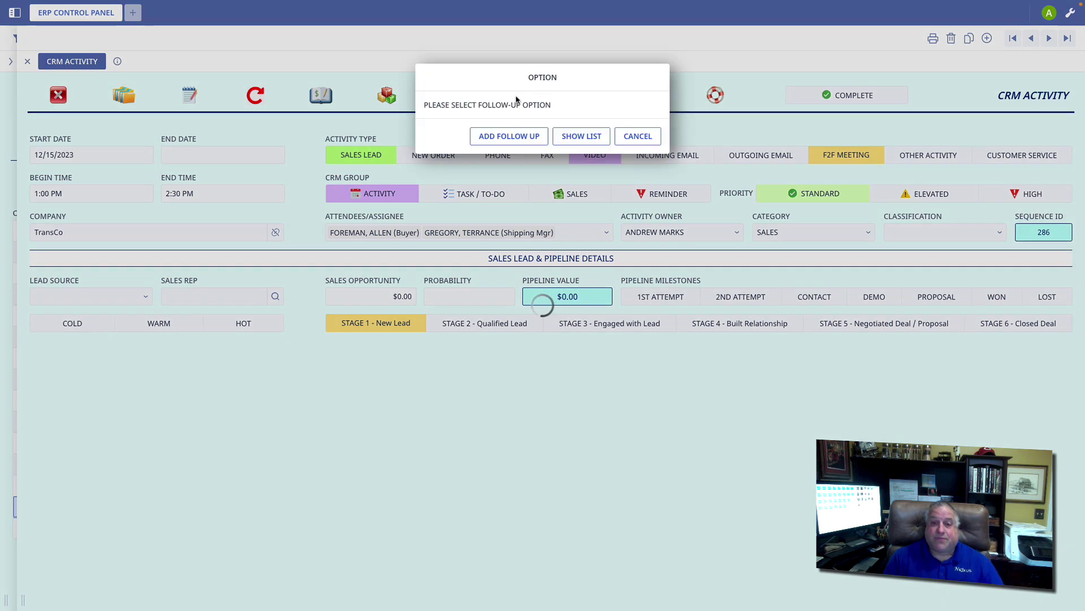
pyautogui.click(588, 138)
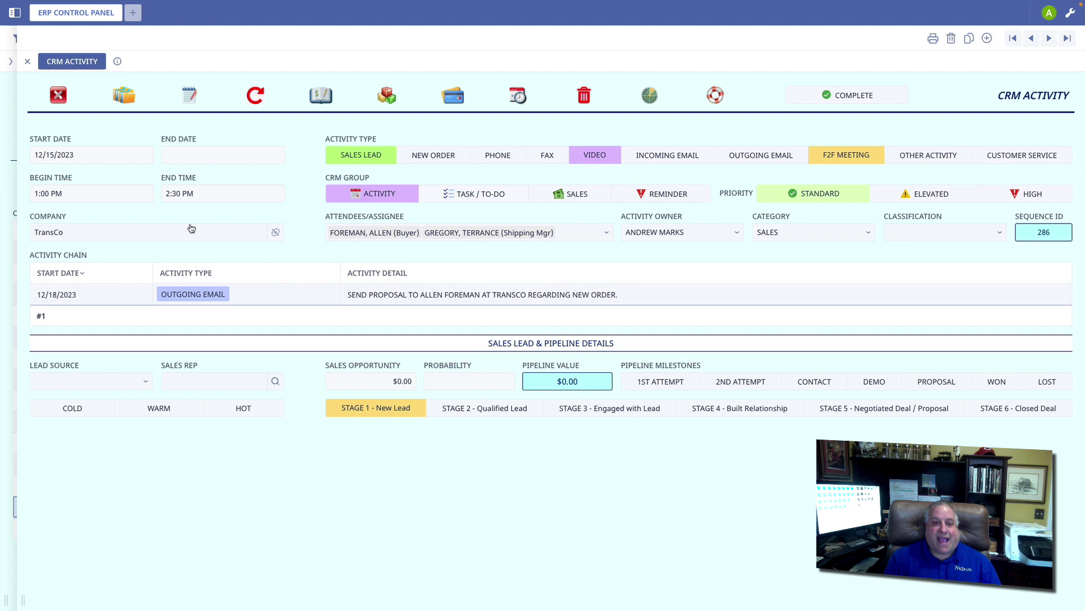
pyautogui.click(345, 154)
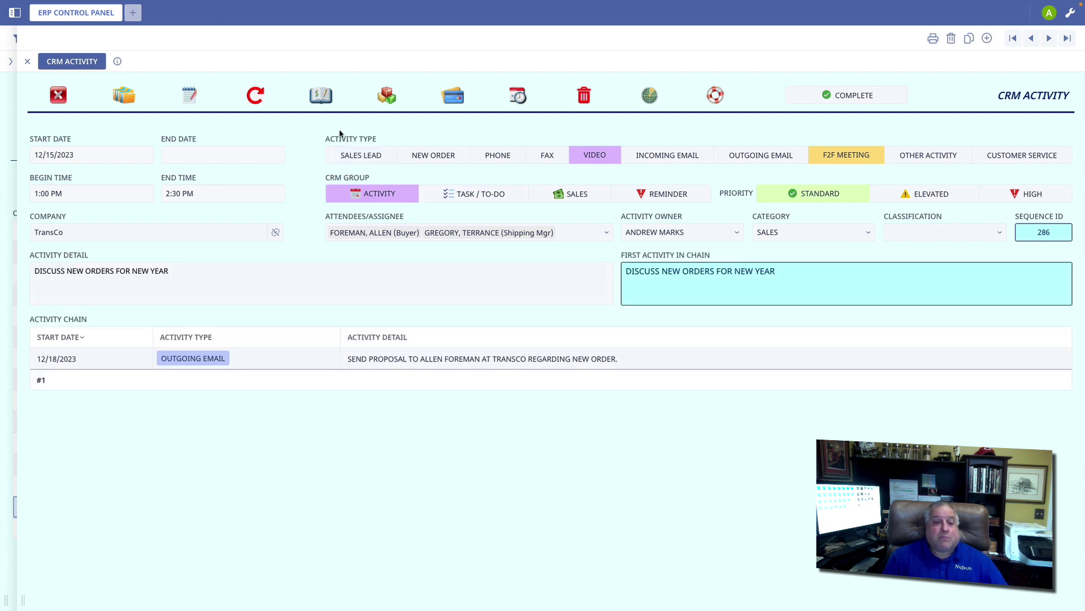
pyautogui.click(95, 359)
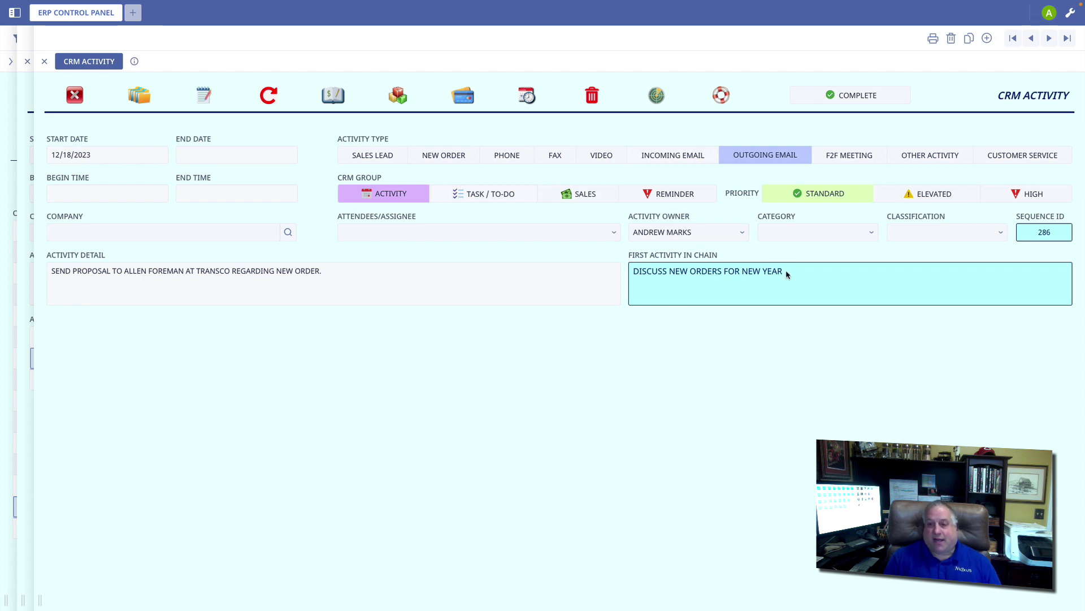
# Add a follow-up to the 12/18 email, scheduled for Next Week (12/25/2023).
pyautogui.moveTo(783, 273); pyautogui.dragTo(633, 274)
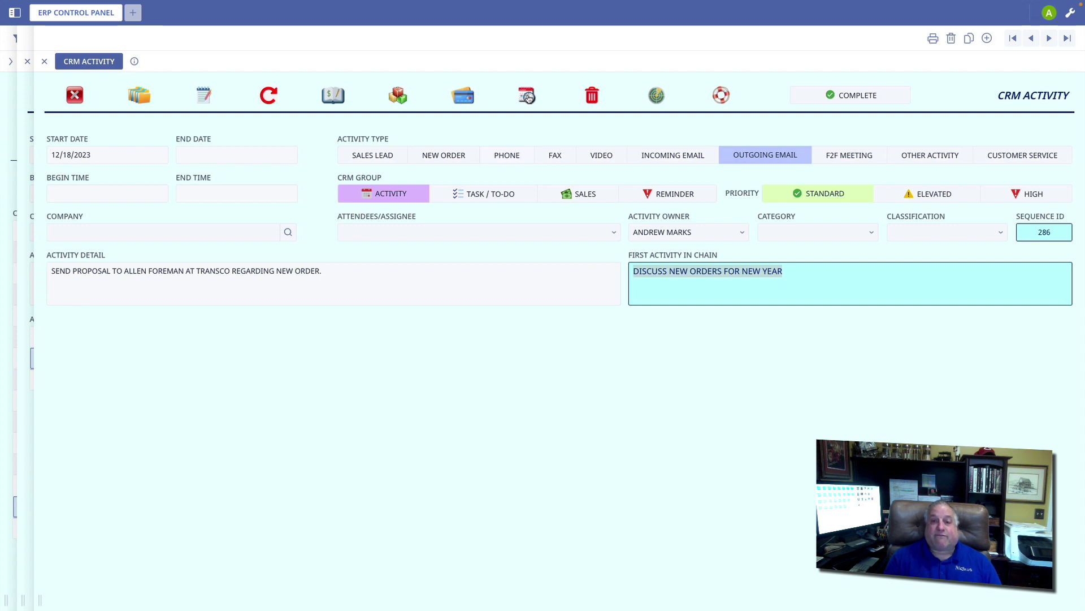
pyautogui.click(528, 97)
pyautogui.click(508, 137)
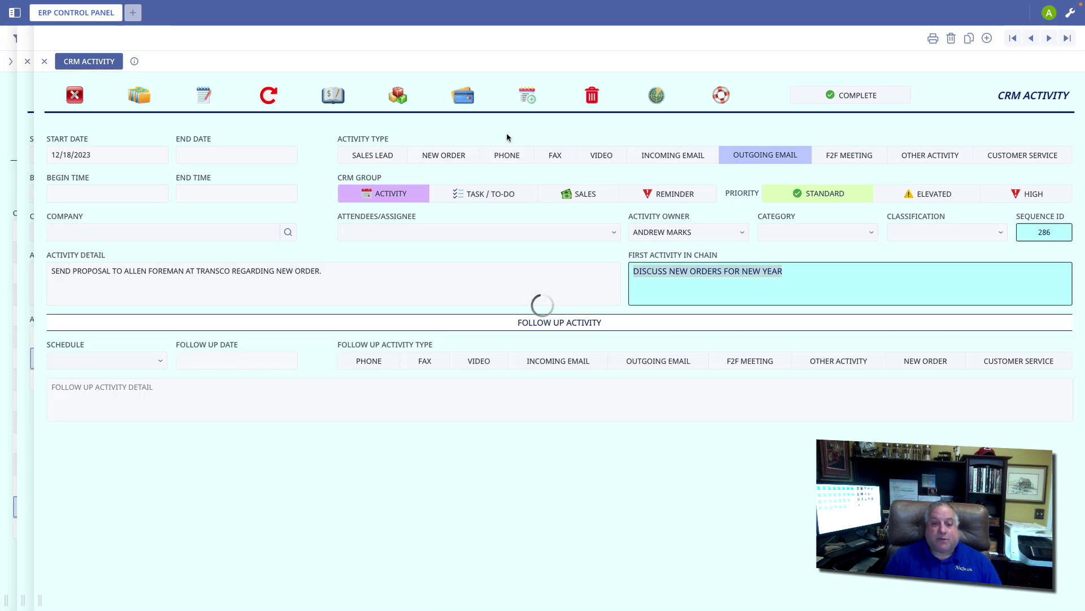
pyautogui.click(113, 360)
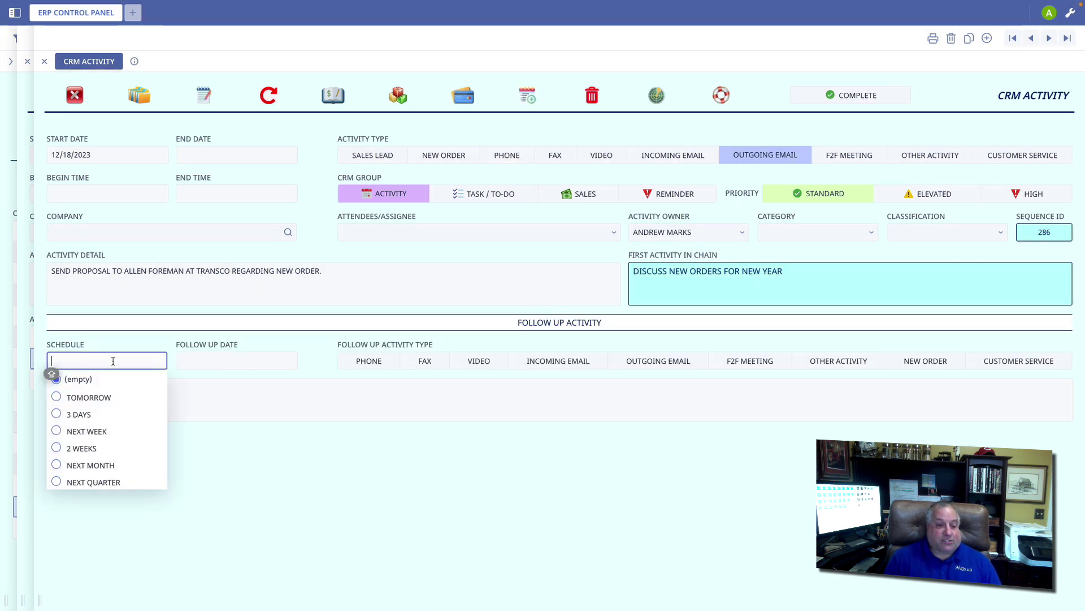
pyautogui.click(83, 429)
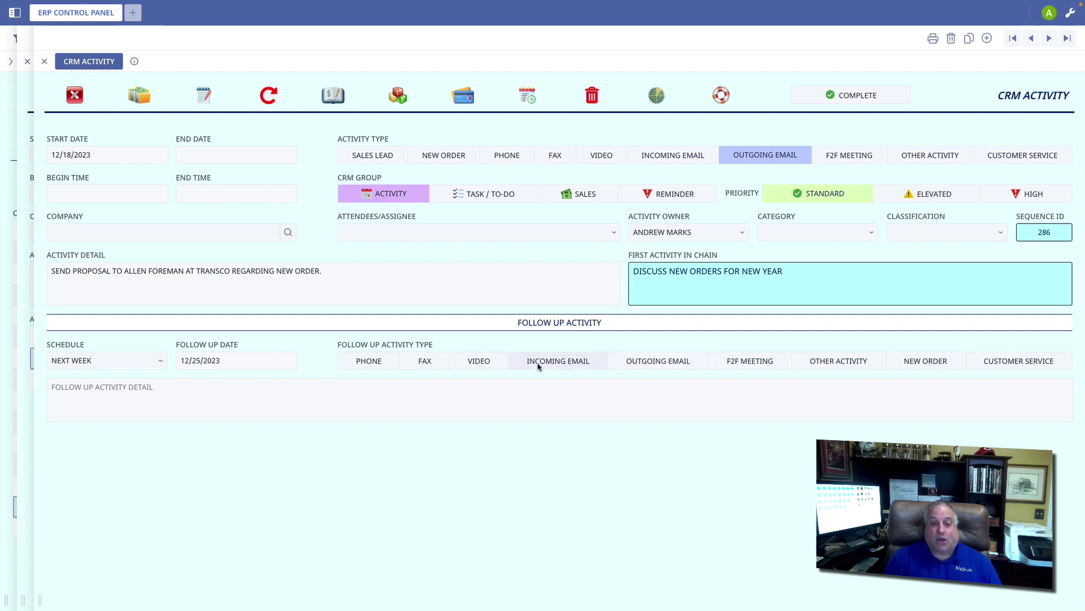
# Make it a Phone follow-up noted 'FOLLOW UP ON PROPOSAL SENT LAST WEEK. TAKE NEW ORDER.' and confirm it.
pyautogui.click(395, 365)
pyautogui.click(353, 396)
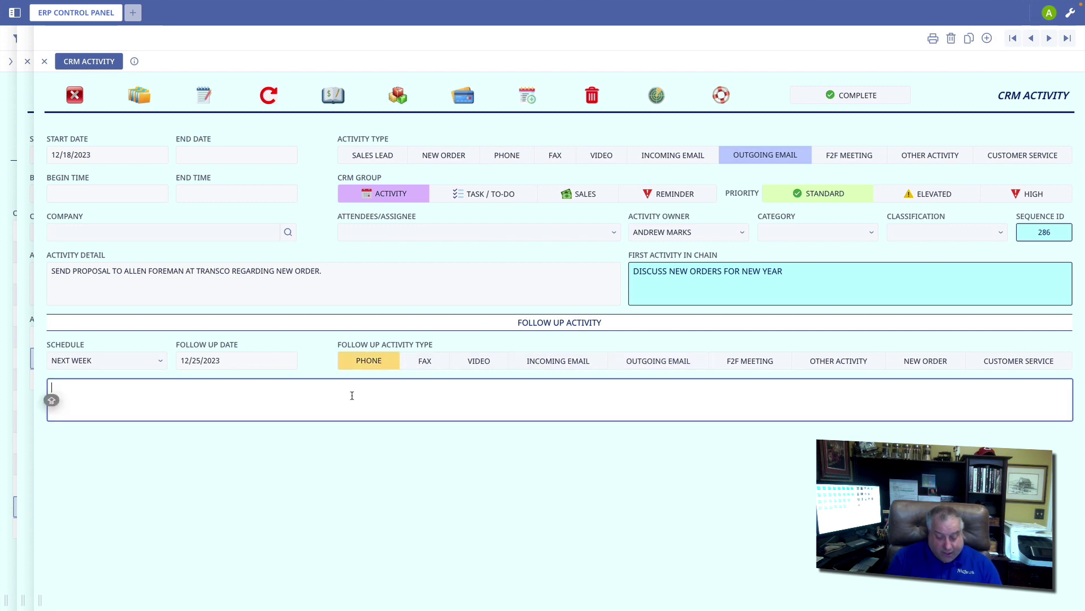
pyautogui.write('FOLLOW UP ON PROPOSAL SENT LAST WEEK. TAKE NEW ORDER.')
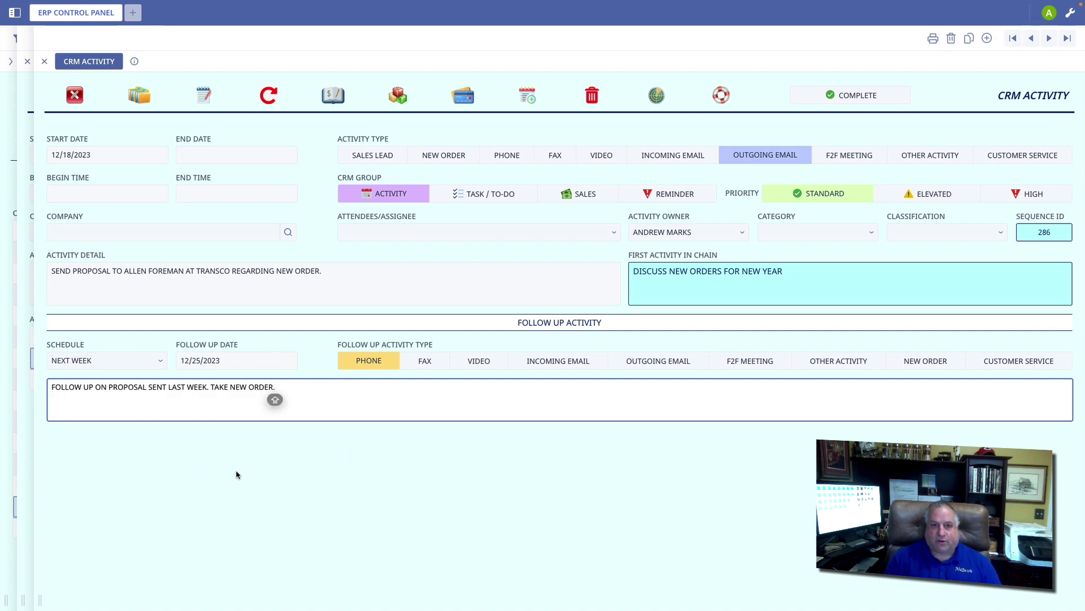
pyautogui.click(527, 95)
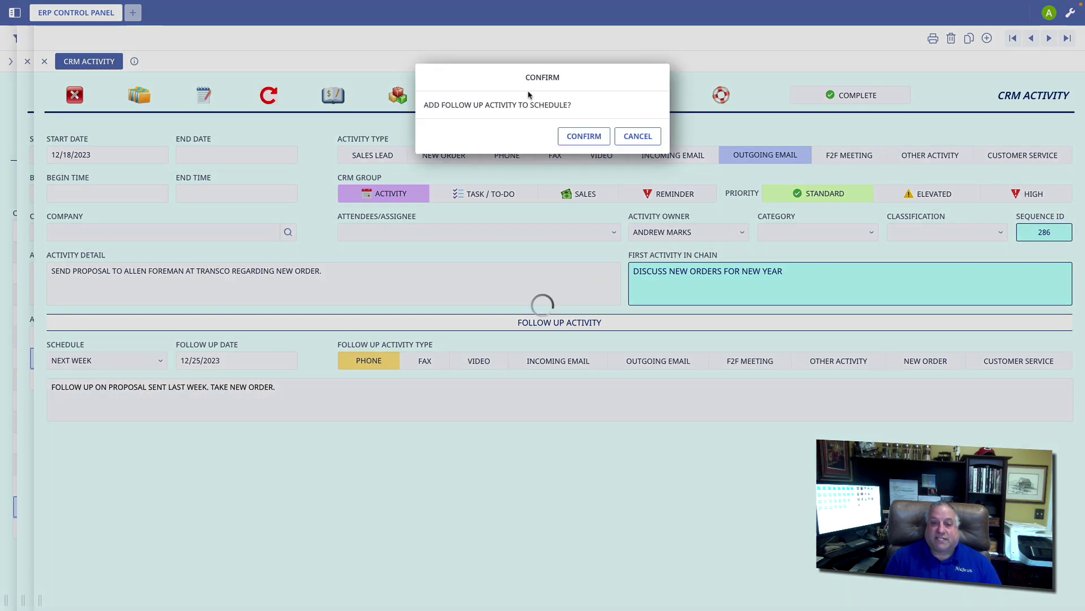
pyautogui.click(568, 136)
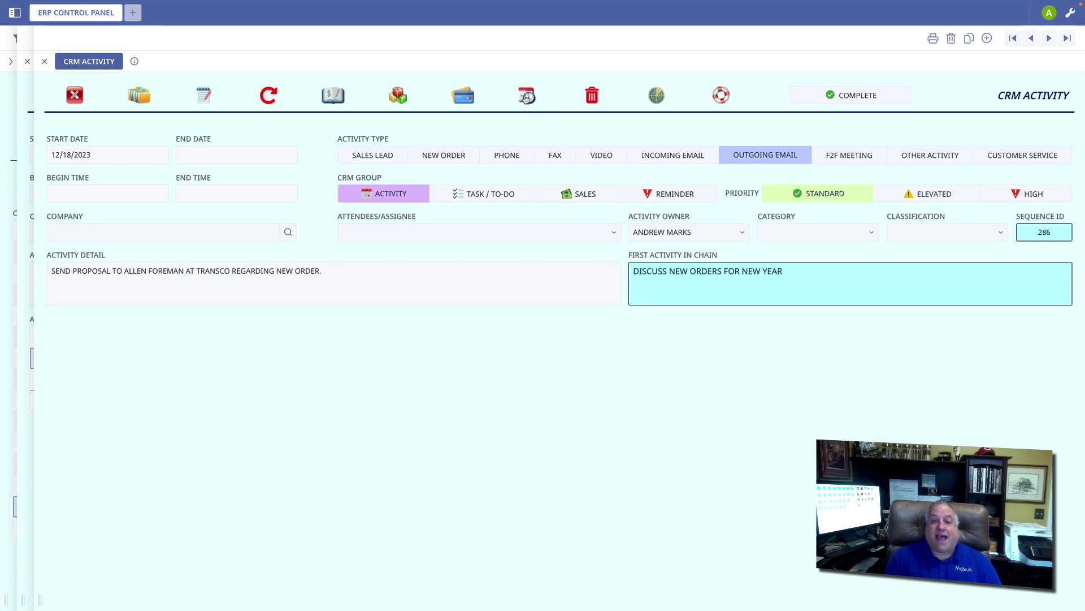
# List the email's activity chain and open the 12/25/2023 phone follow-up.
pyautogui.click(527, 96)
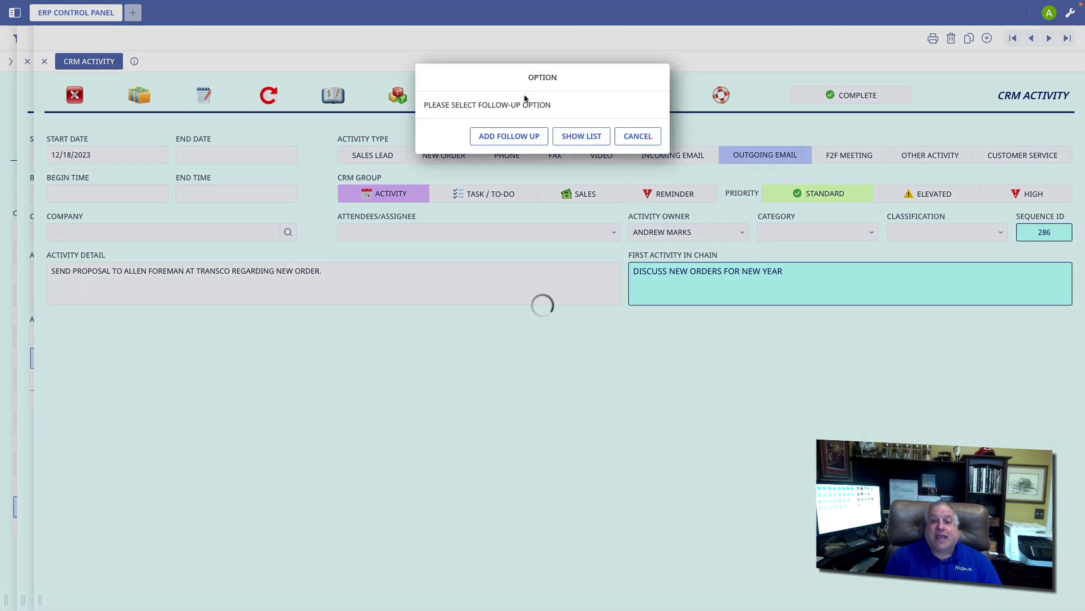
pyautogui.click(591, 138)
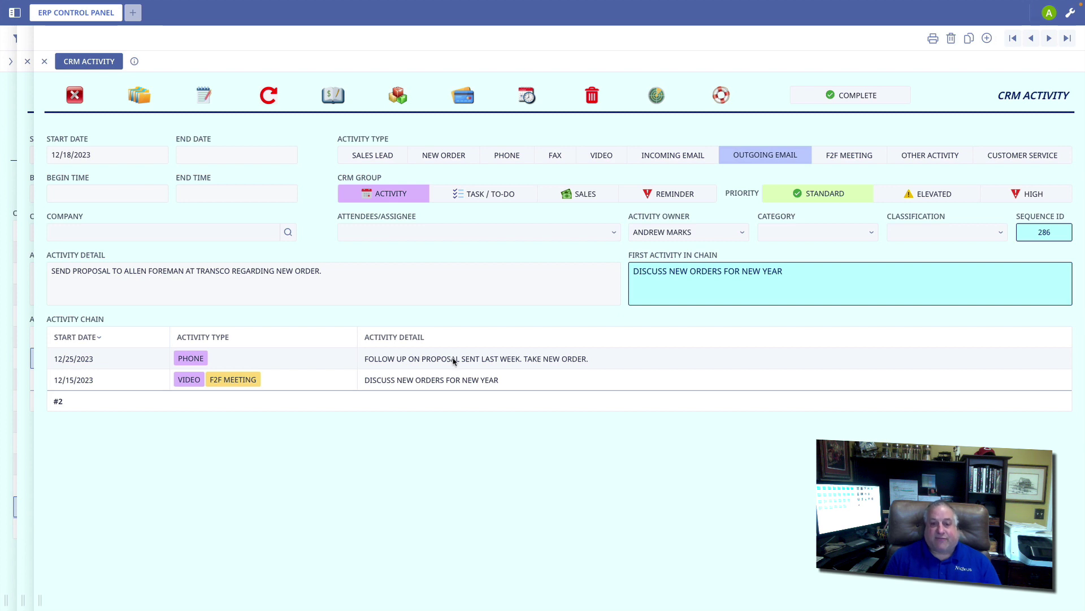
pyautogui.click(454, 360)
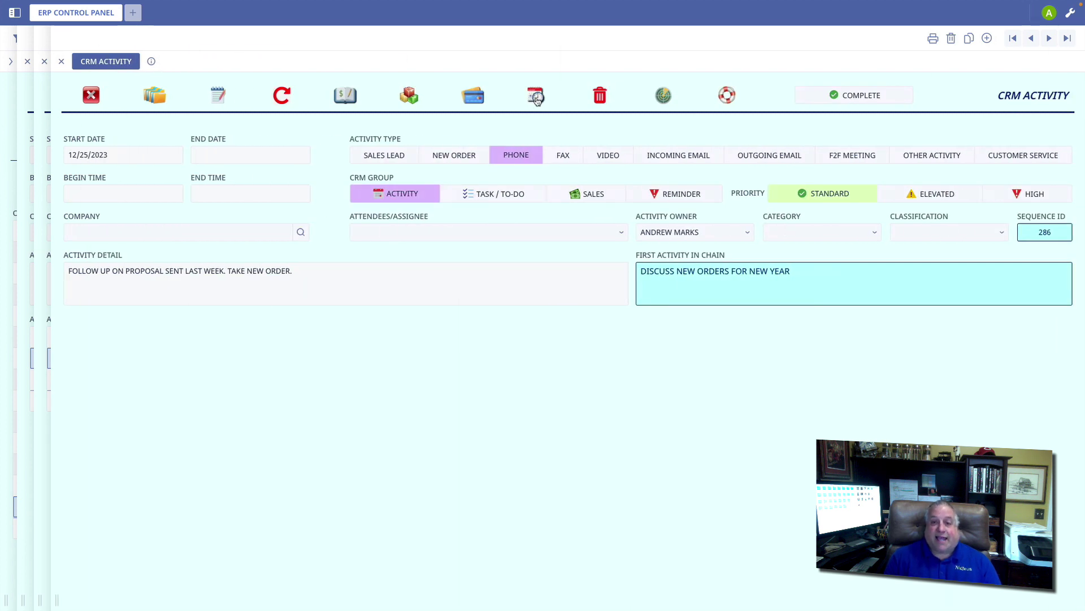
# List the phone follow-up's activity chain and highlight its shared sequence ID 286.
pyautogui.click(535, 96)
pyautogui.click(588, 137)
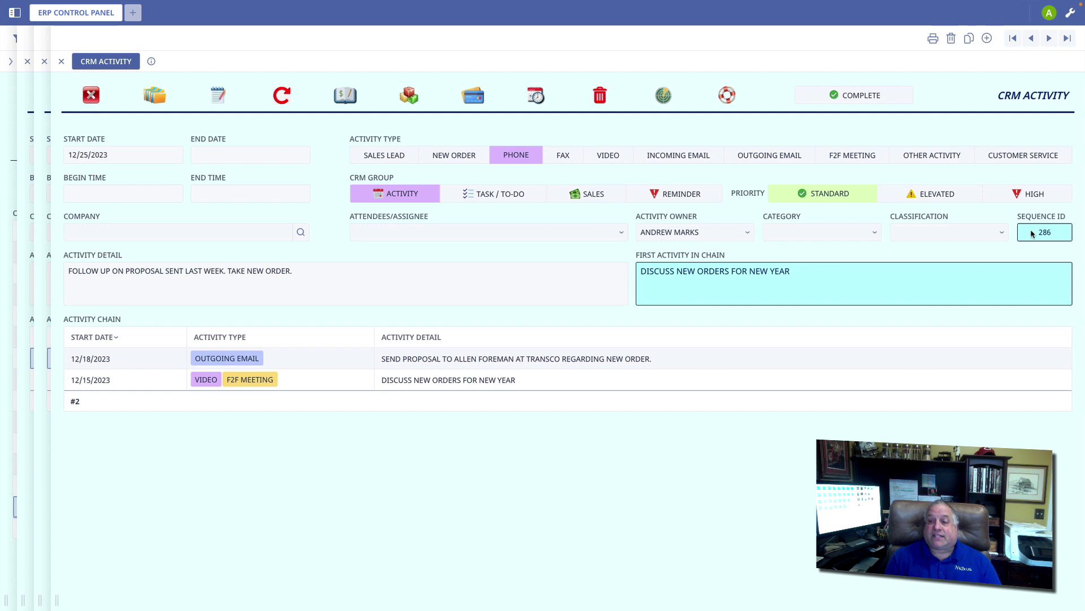
pyautogui.moveTo(1031, 233); pyautogui.dragTo(1058, 237)
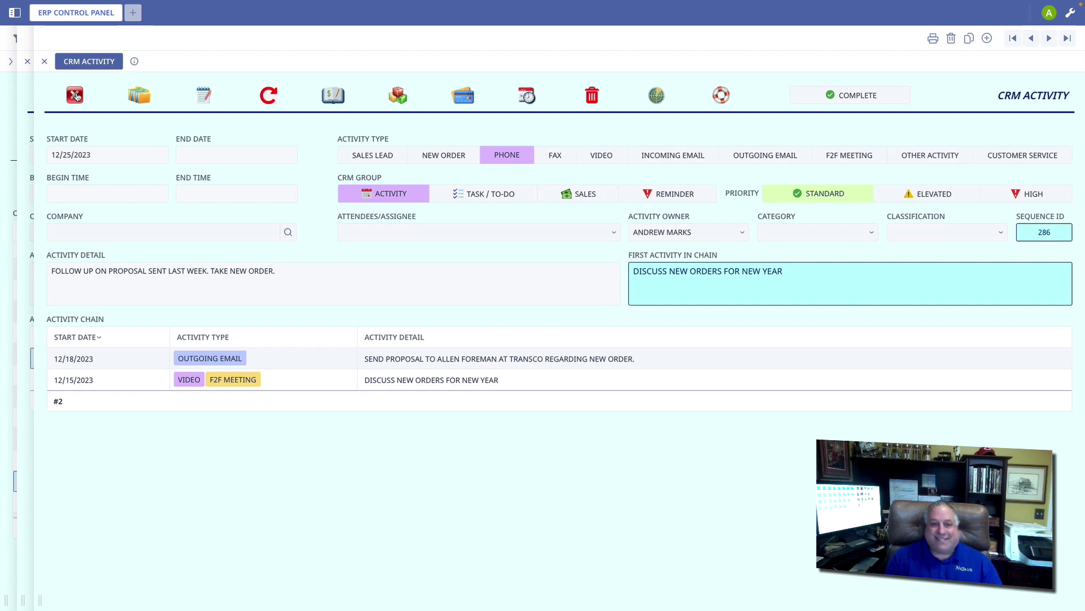
# Return to the TransCo meeting, make it a Sales CRM lead, and mark it Won (Stage 6 – Closed Deal).
pyautogui.click(75, 95)
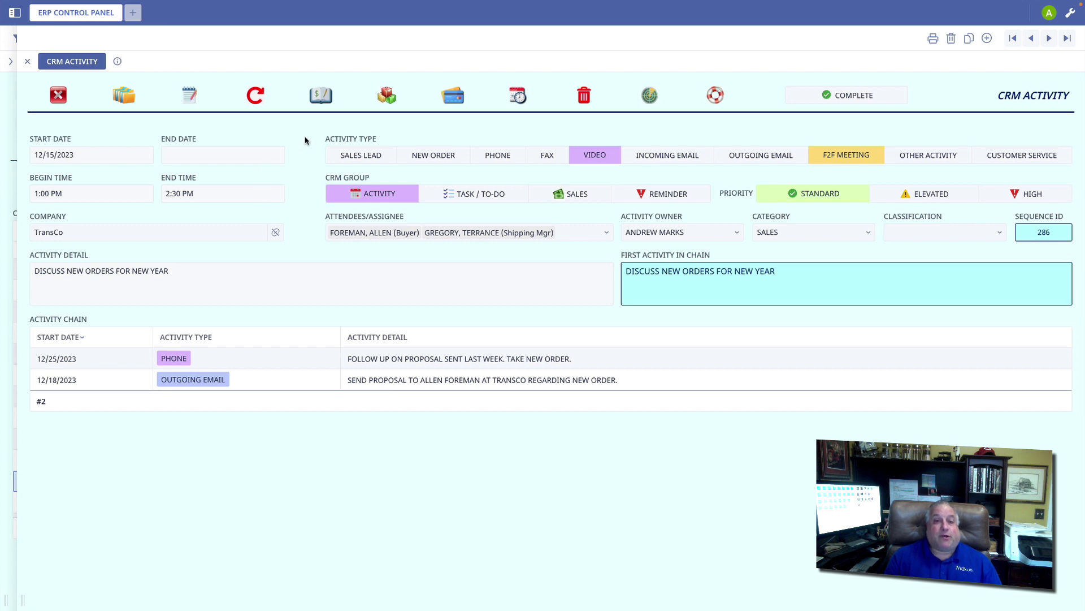
pyautogui.click(320, 100)
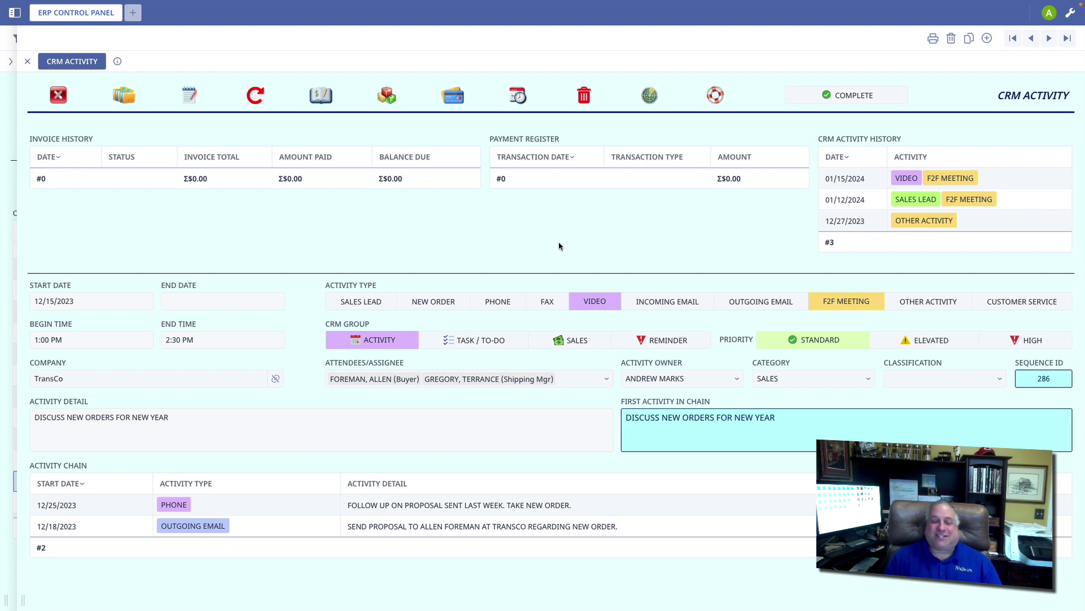
pyautogui.click(318, 97)
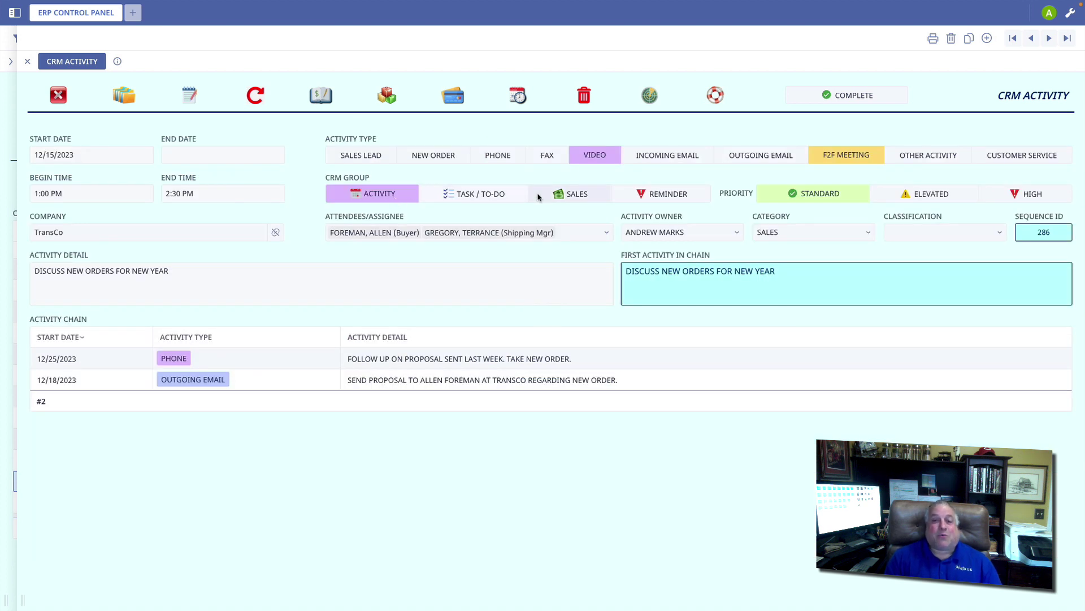
pyautogui.click(566, 196)
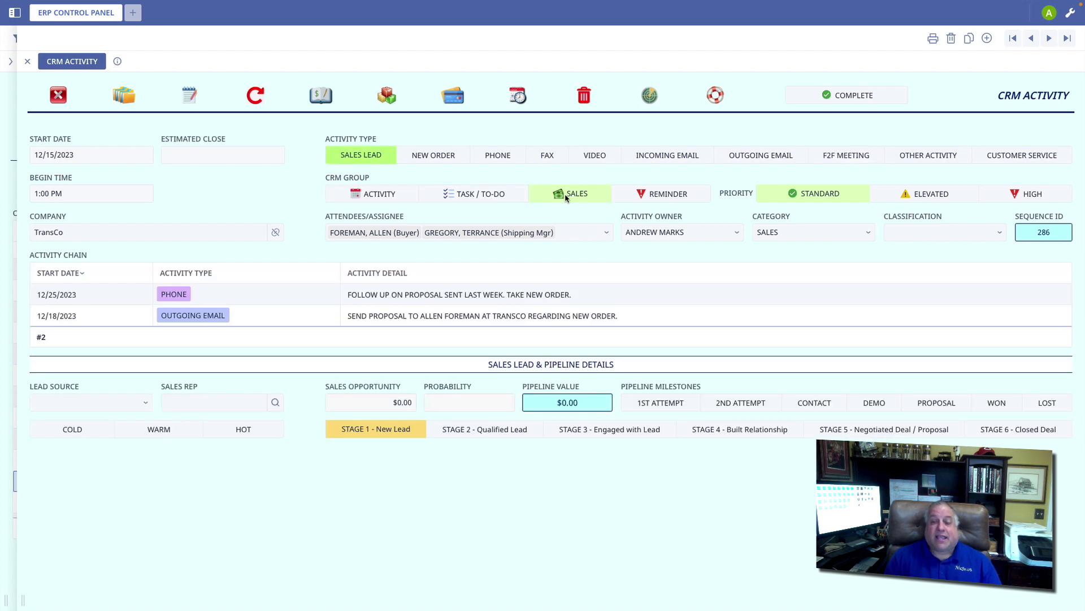
pyautogui.click(985, 402)
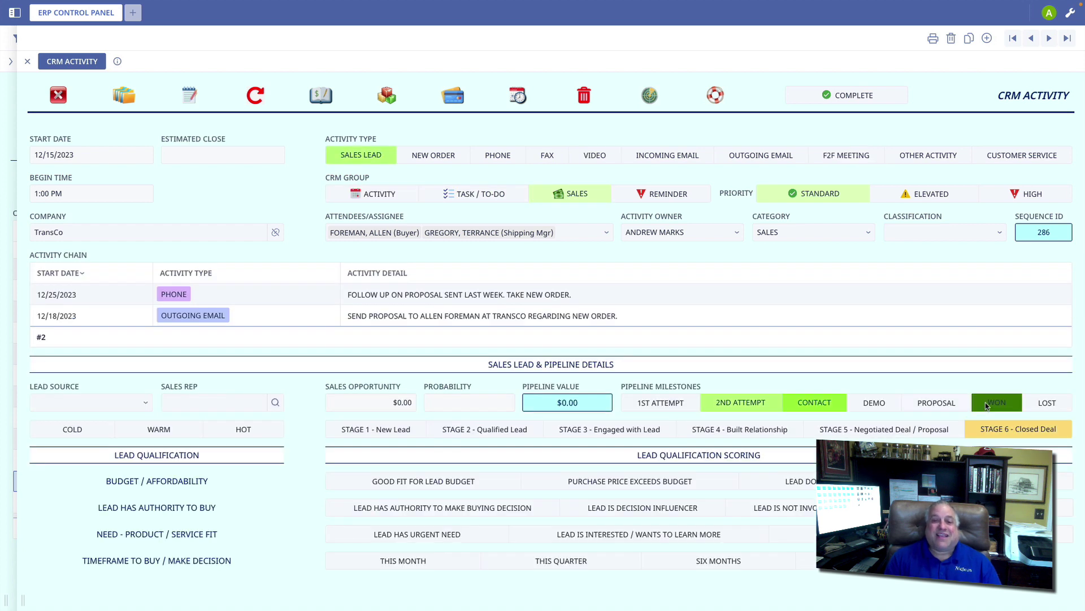